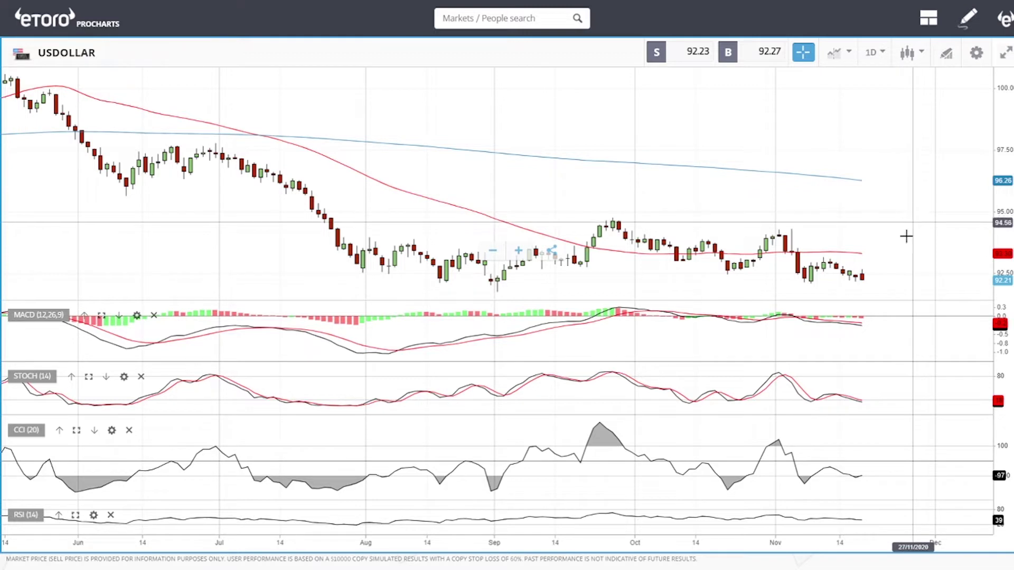
# Step: Zoom the USDOLLAR daily chart in and out to review it
pyautogui.scroll(5, 902, 259)
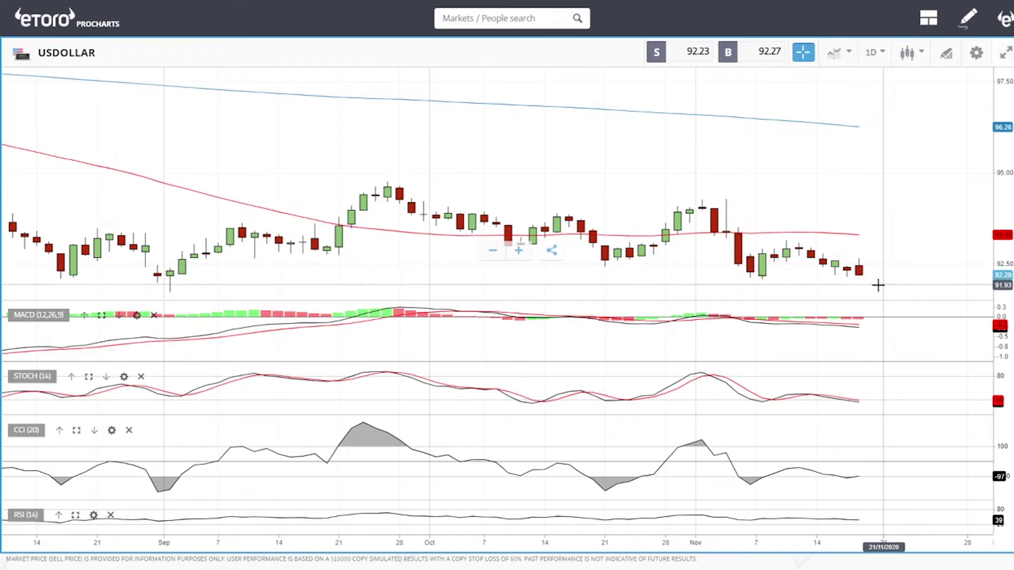
pyautogui.scroll(-3, 875, 277)
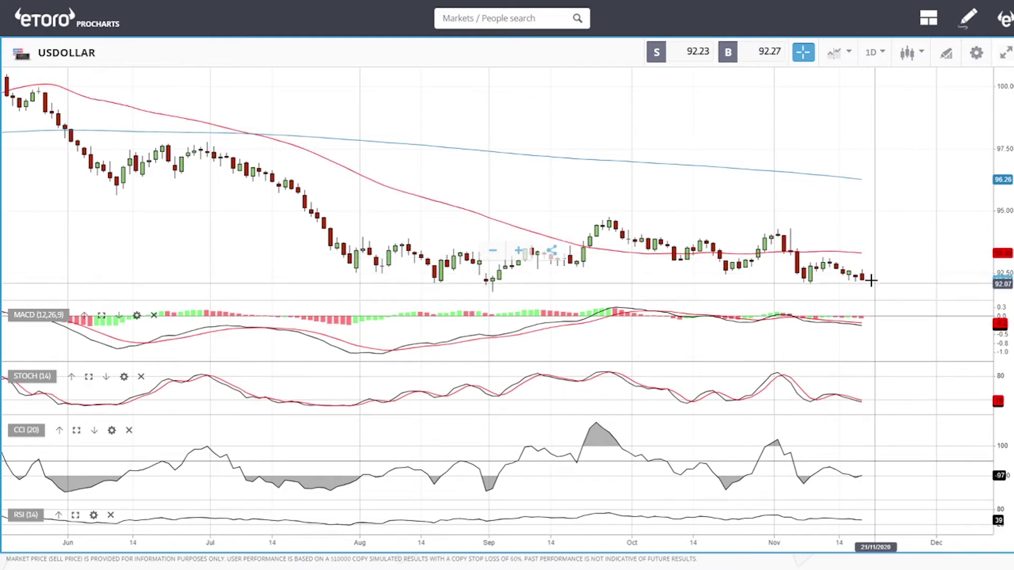
pyautogui.scroll(3, 892, 292)
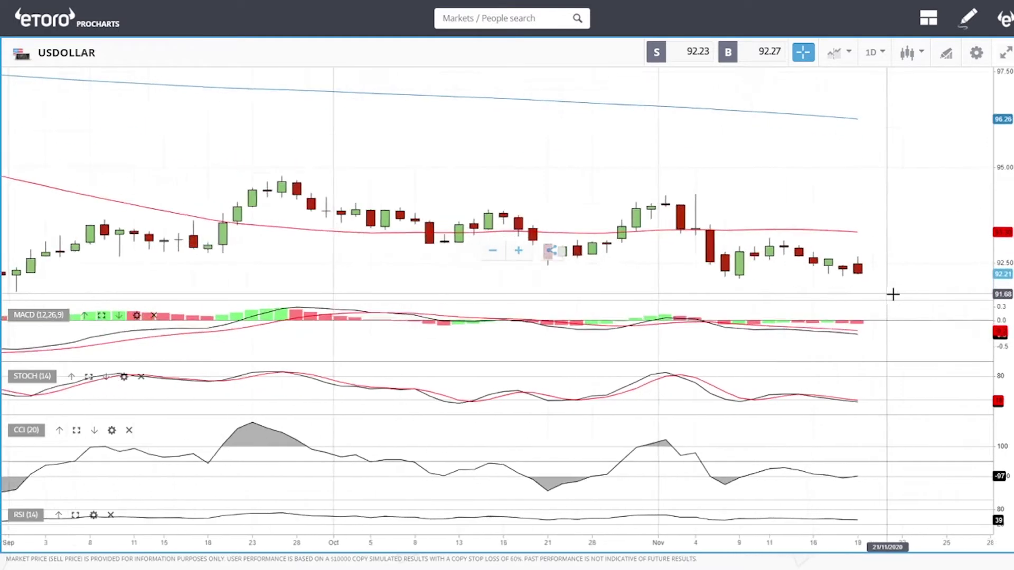
pyautogui.scroll(-3, 889, 287)
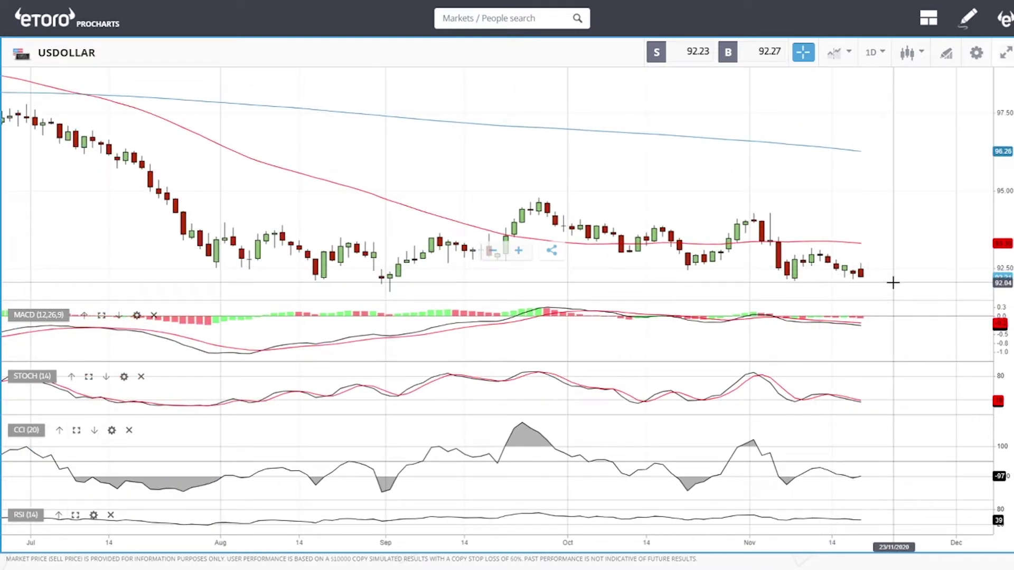
pyautogui.scroll(3, 892, 283)
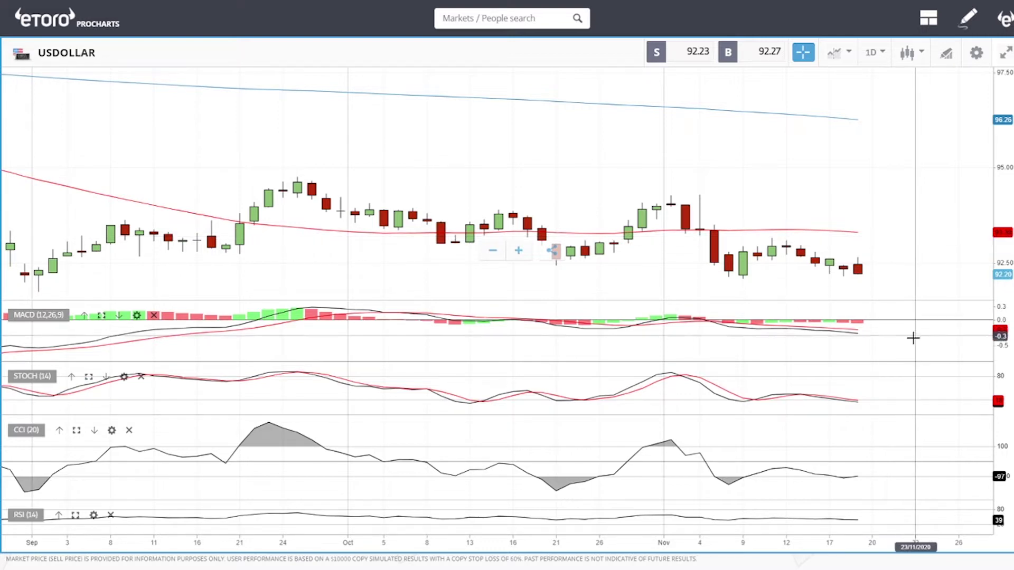
pyautogui.scroll(-3, 912, 336)
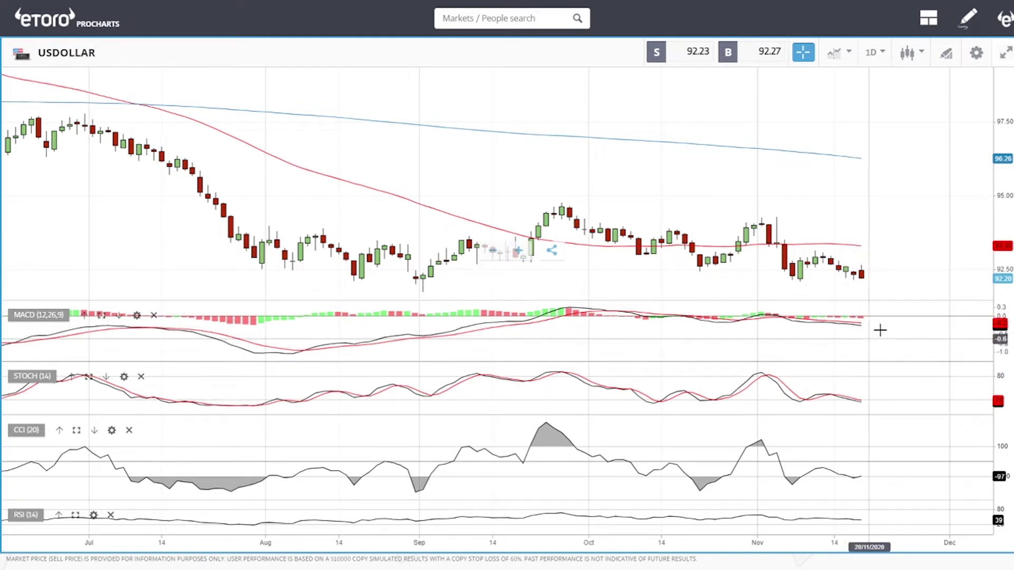
# Step: Load the OIL daily chart through an 'oil' market search and zoom in and out
pyautogui.click(511, 18)
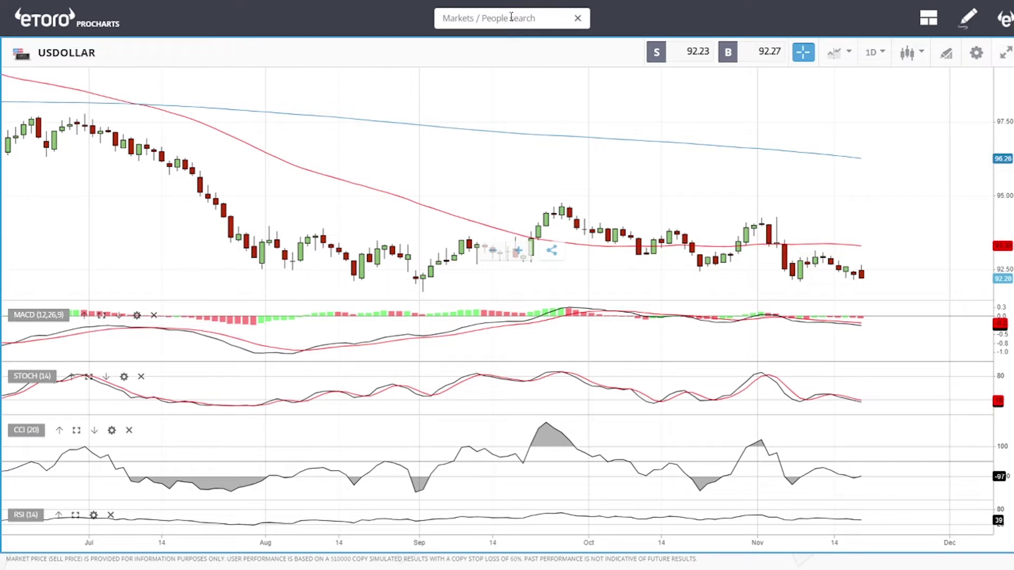
pyautogui.write('oil')
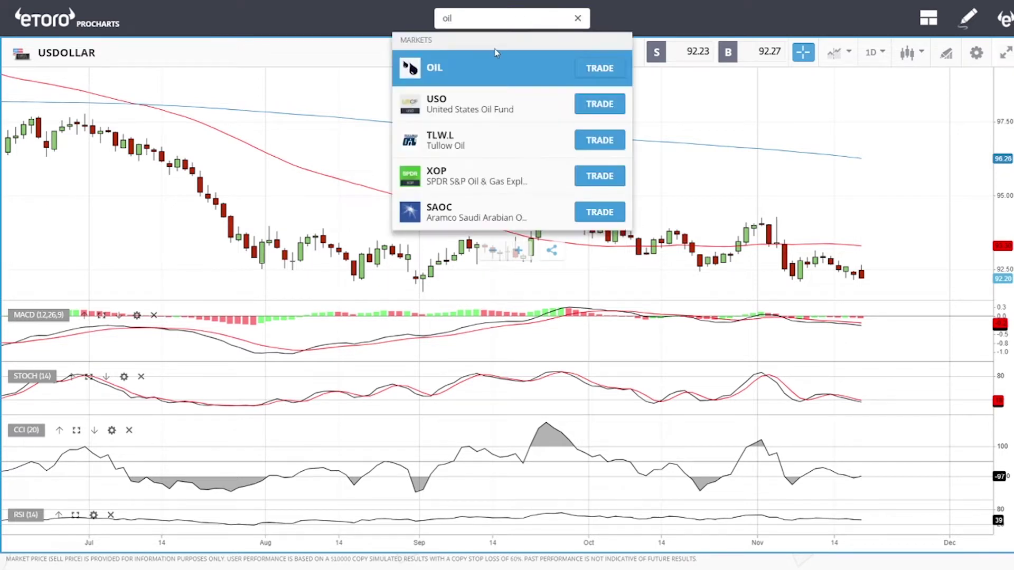
pyautogui.click(458, 75)
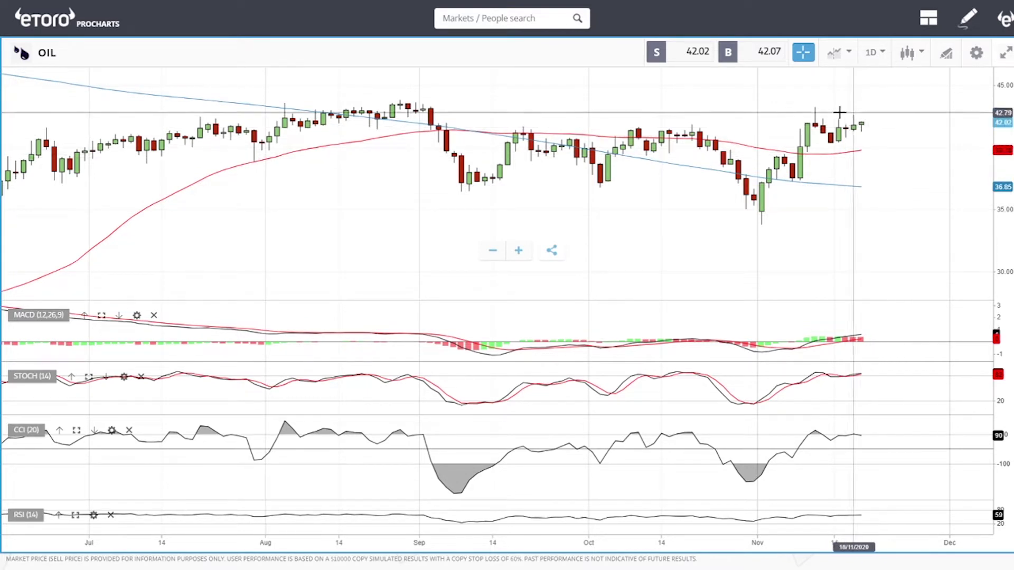
pyautogui.scroll(5, 901, 141)
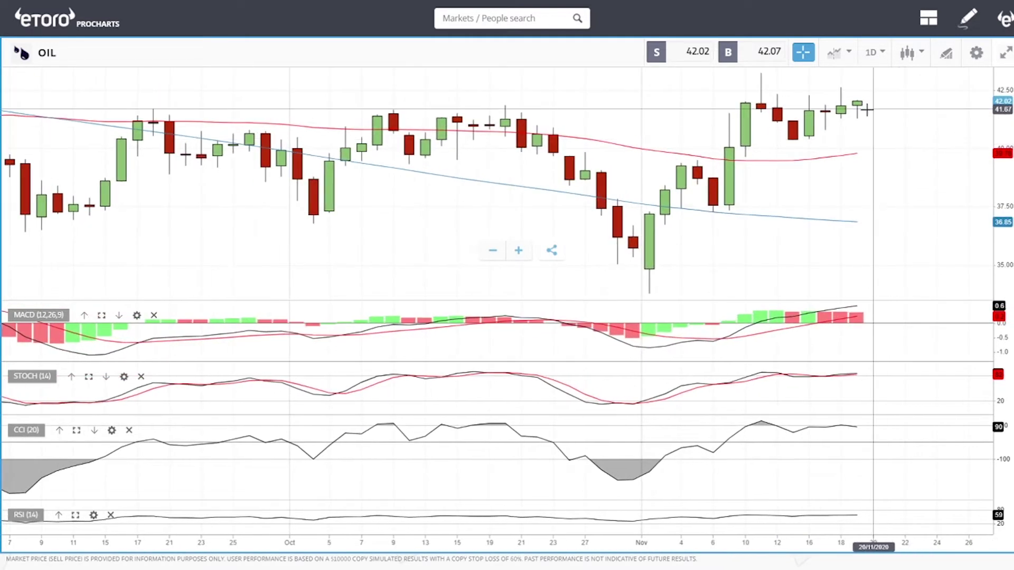
pyautogui.scroll(-5, 873, 109)
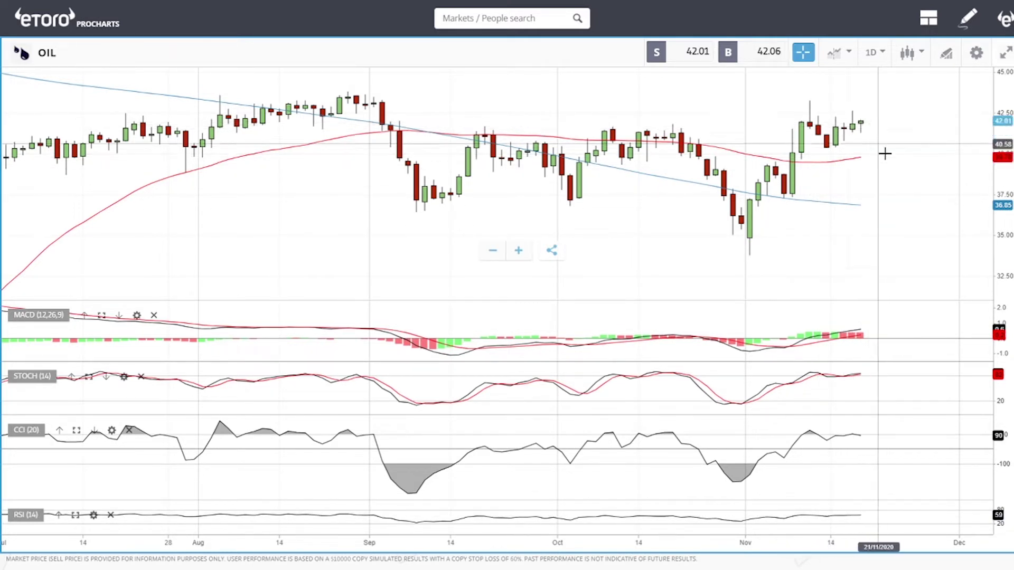
# Step: Pick NATGAS from the market search and zoom its daily chart in and out
pyautogui.click(509, 16)
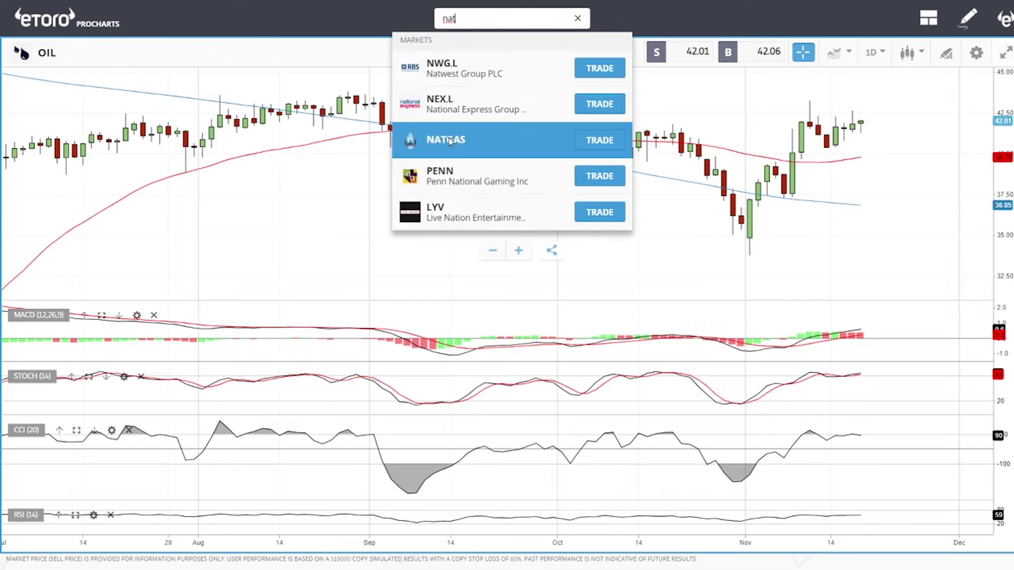
pyautogui.click(455, 138)
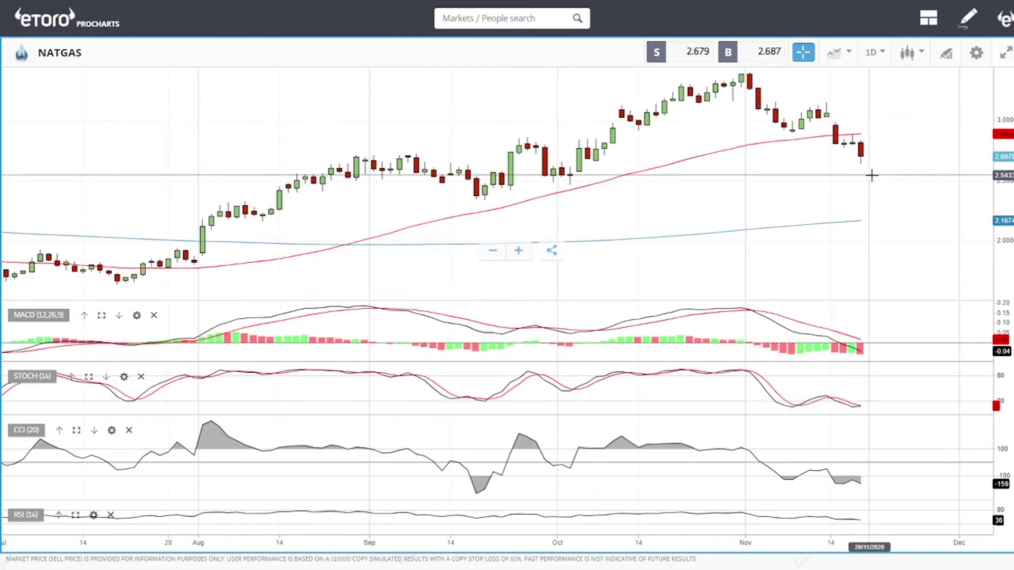
pyautogui.scroll(3, 893, 182)
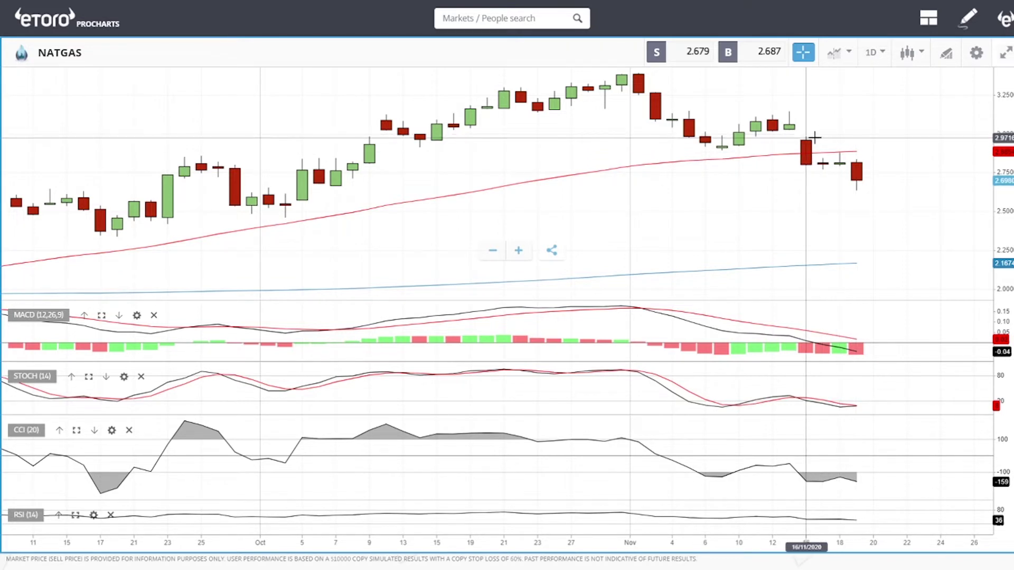
pyautogui.scroll(-5, 917, 201)
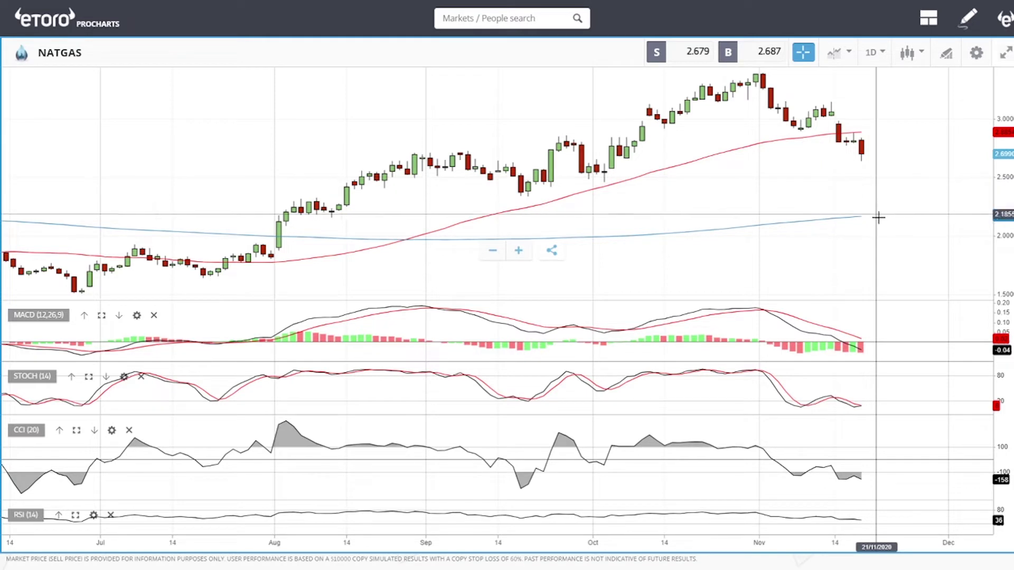
pyautogui.scroll(-3, 893, 214)
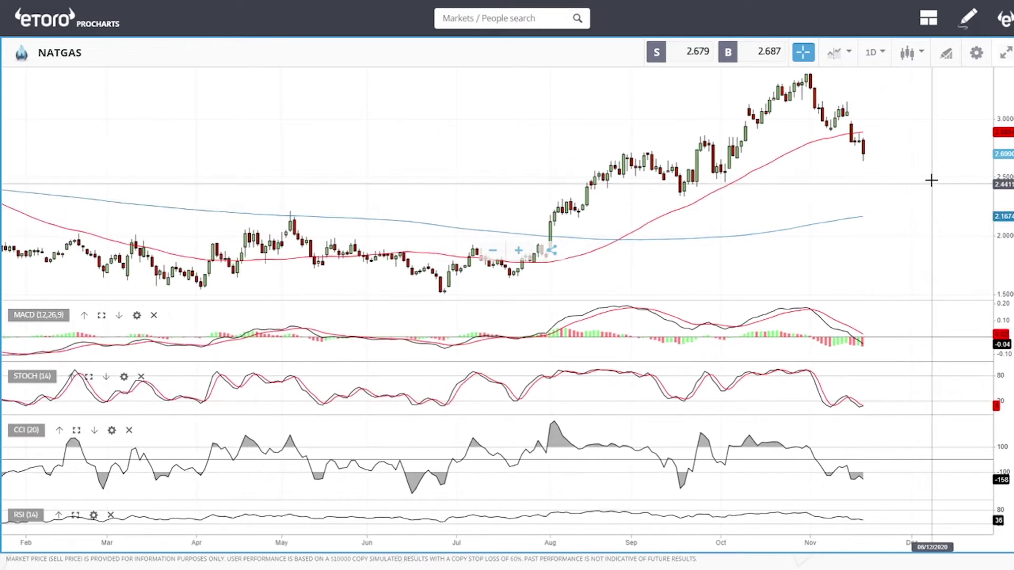
# Step: Draw a Fibonacci retracement from the July low to the October high, then delete it
pyautogui.click(950, 55)
pyautogui.click(524, 301)
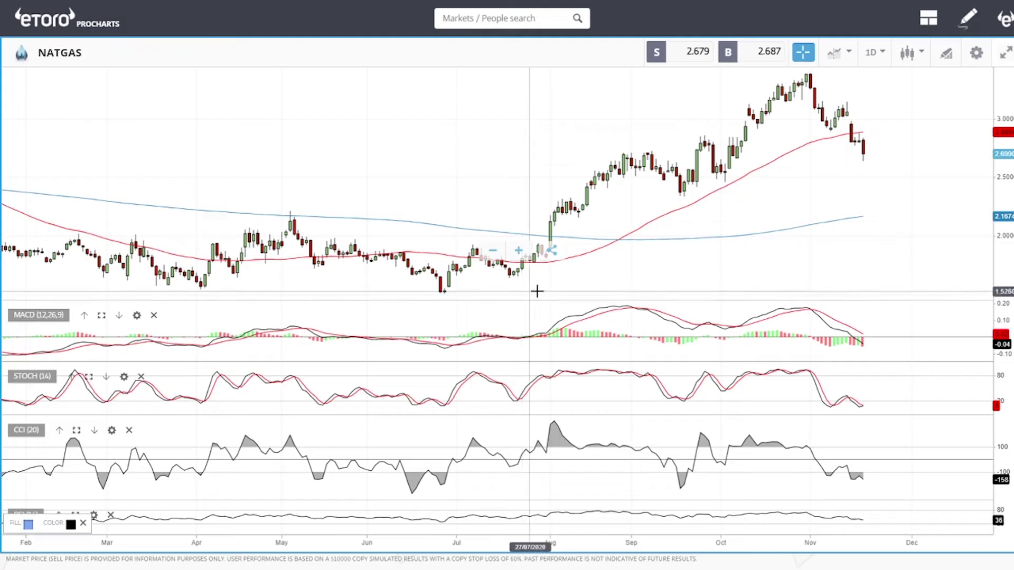
pyautogui.moveTo(442, 291)
pyautogui.mouseDown()
pyautogui.moveTo(487, 280)
pyautogui.moveTo(776, 82)
pyautogui.moveTo(810, 74)
pyautogui.mouseUp()
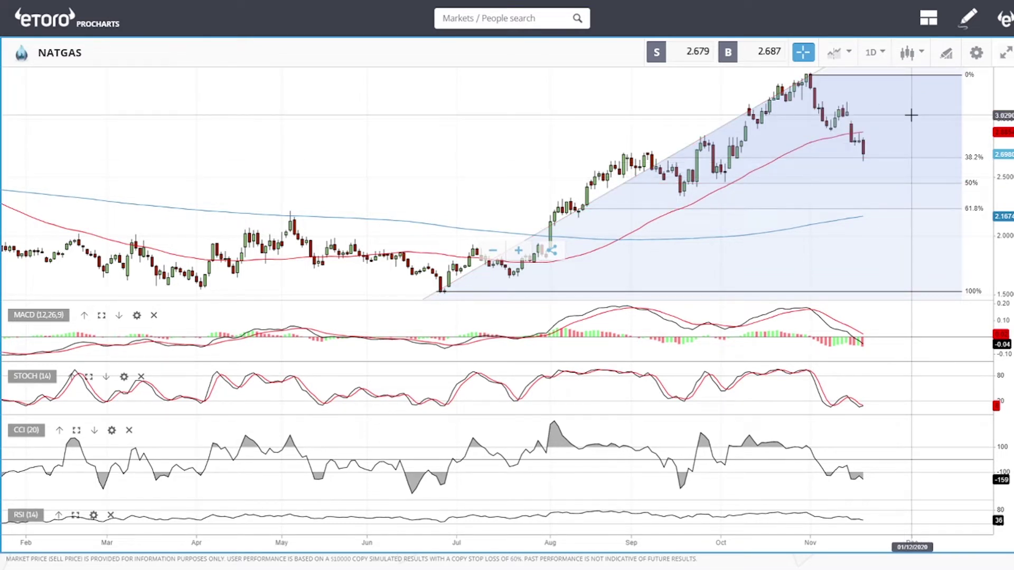
pyautogui.rightClick(808, 76)
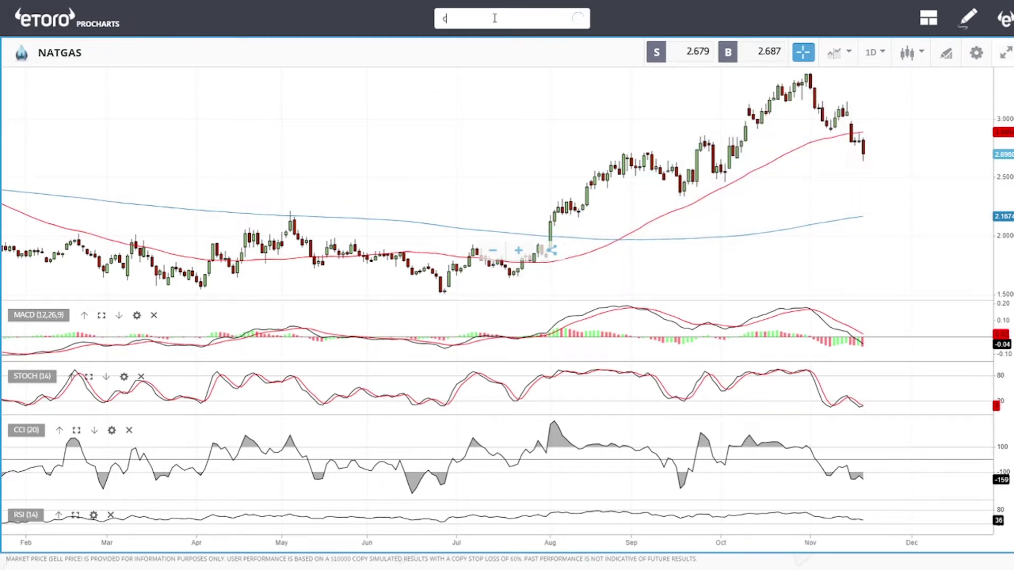
# Step: Open COPPER from the search results and zoom in on its daily chart
pyautogui.click(467, 99)
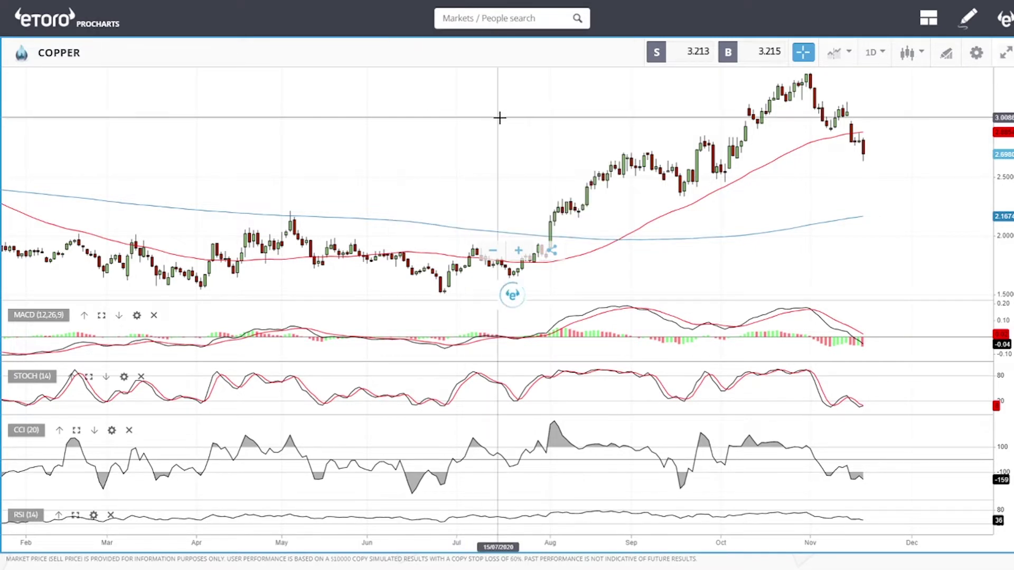
pyautogui.scroll(5, 852, 142)
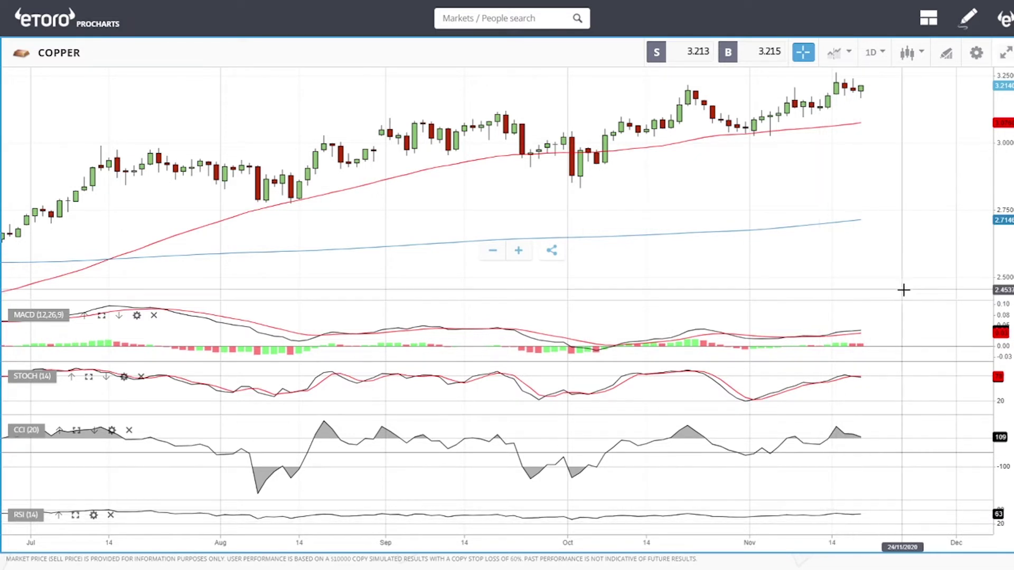
# Step: Load the GOLD daily chart via a 'gold' search and zoom out
pyautogui.click(483, 18)
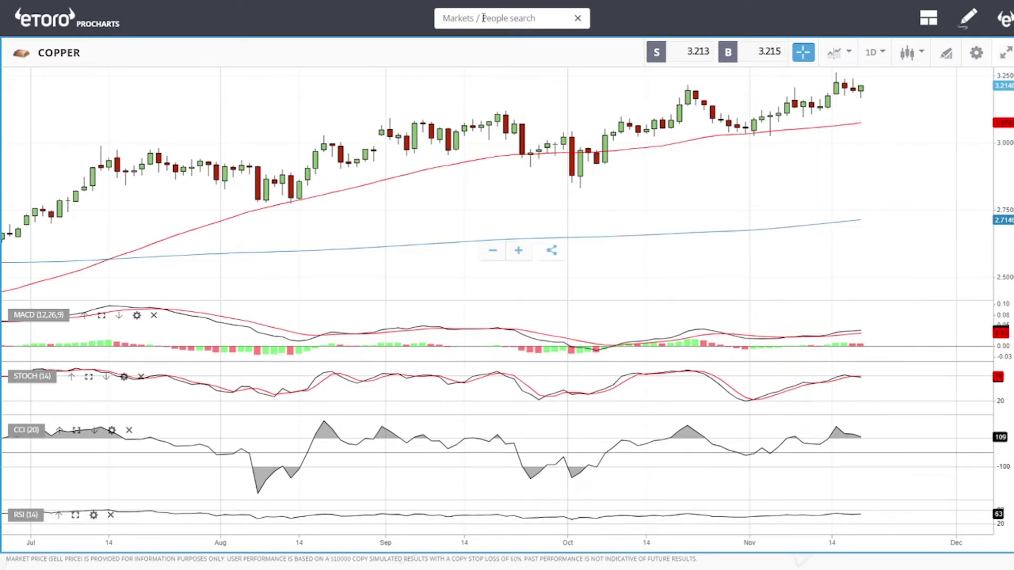
pyautogui.write('gol')
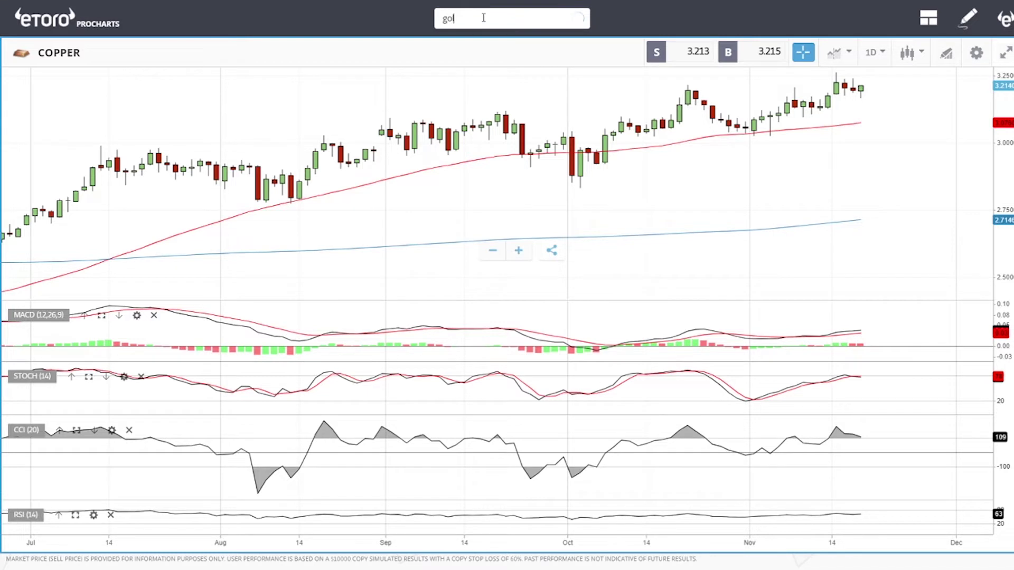
pyautogui.write('d')
pyautogui.press('Return')
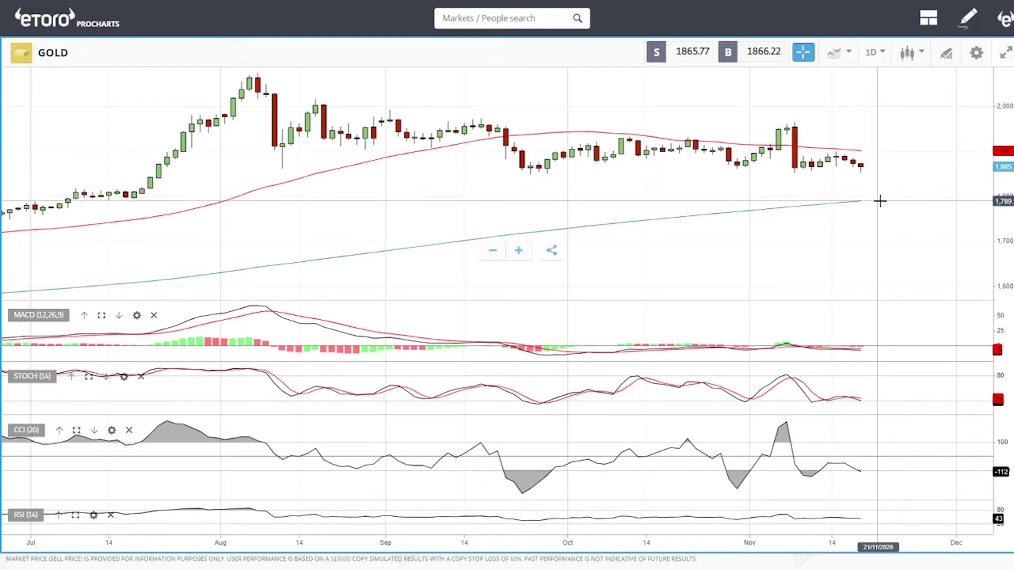
pyautogui.scroll(-5, 885, 193)
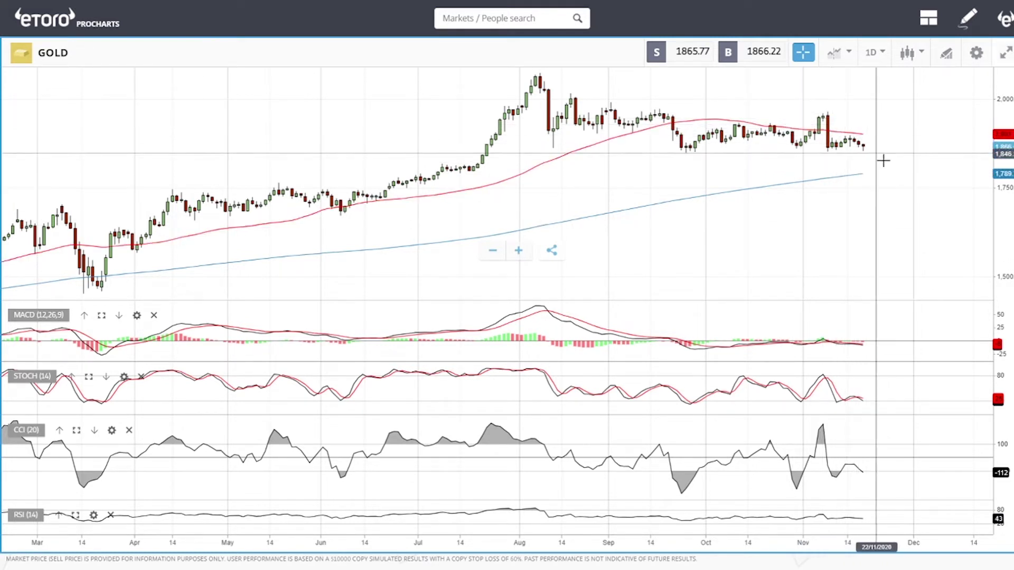
# Step: Load the SILVER daily chart via a 'sil' search and zoom it in and out
pyautogui.click(498, 18)
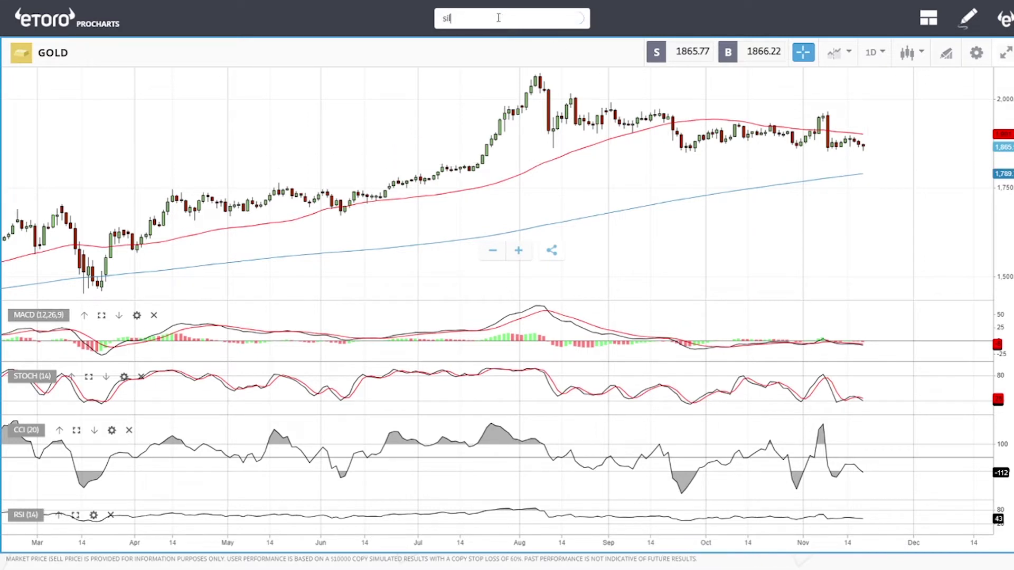
pyautogui.write('sil')
pyautogui.click(427, 102)
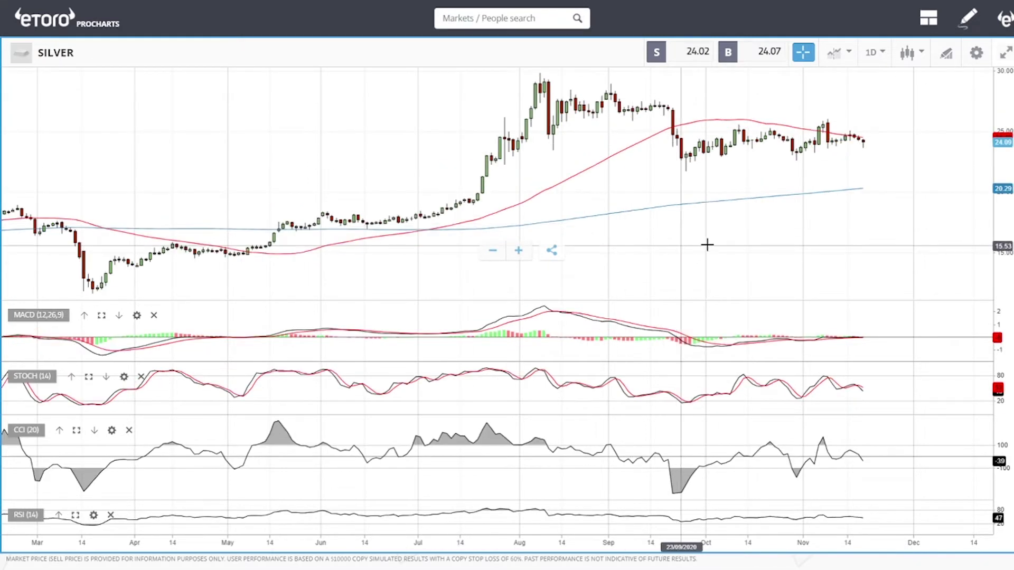
pyautogui.scroll(5, 888, 164)
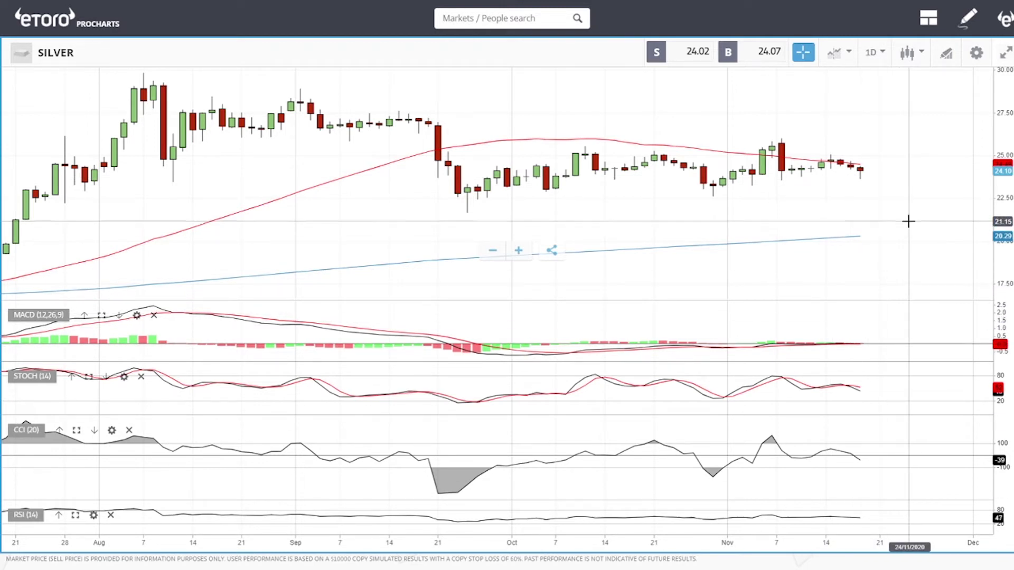
pyautogui.scroll(-3, 907, 220)
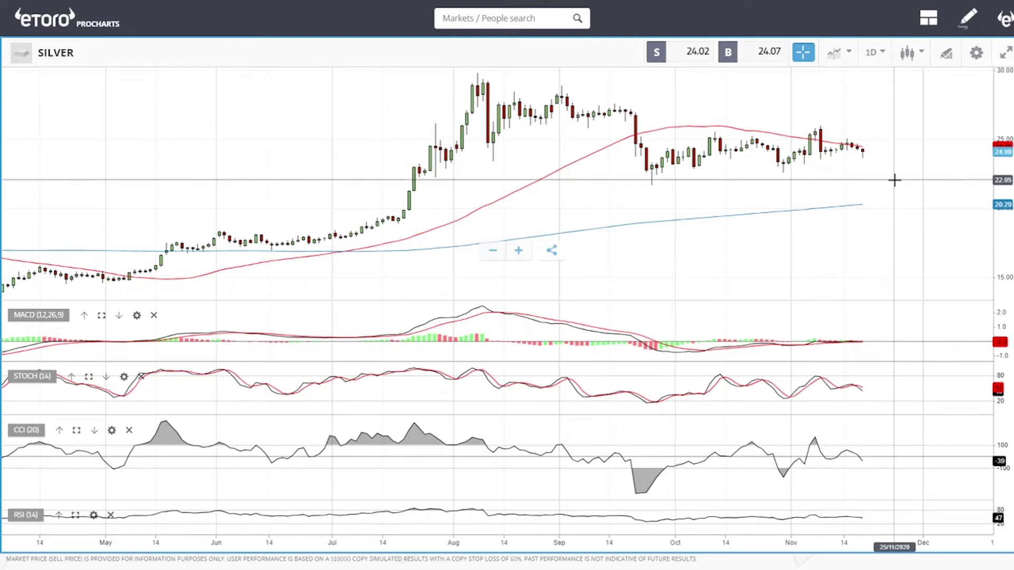
pyautogui.scroll(-3, 894, 177)
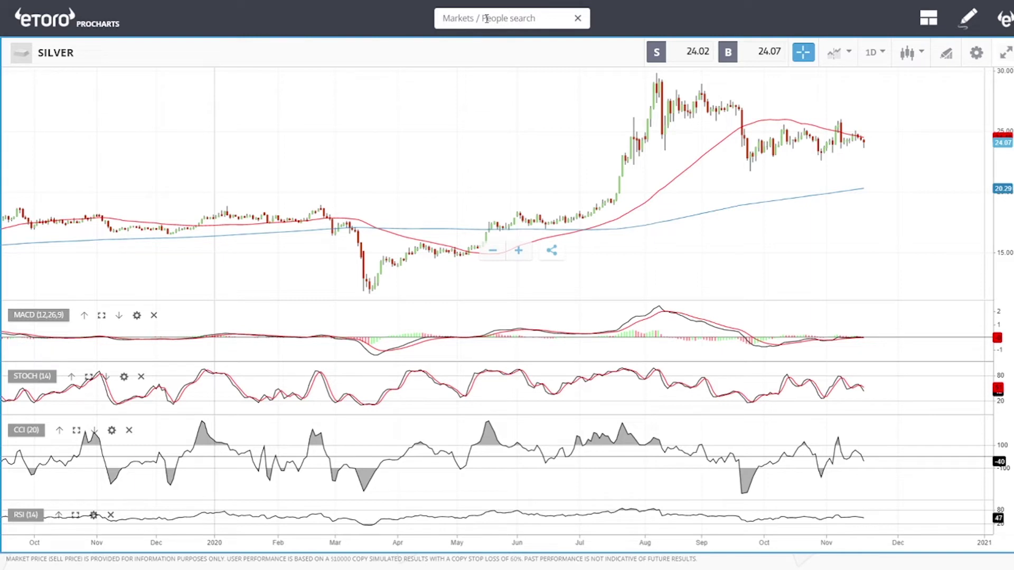
# Step: Complete the 'pla' search, open PLATINUM, and zoom to adjust its date range
pyautogui.write('a')
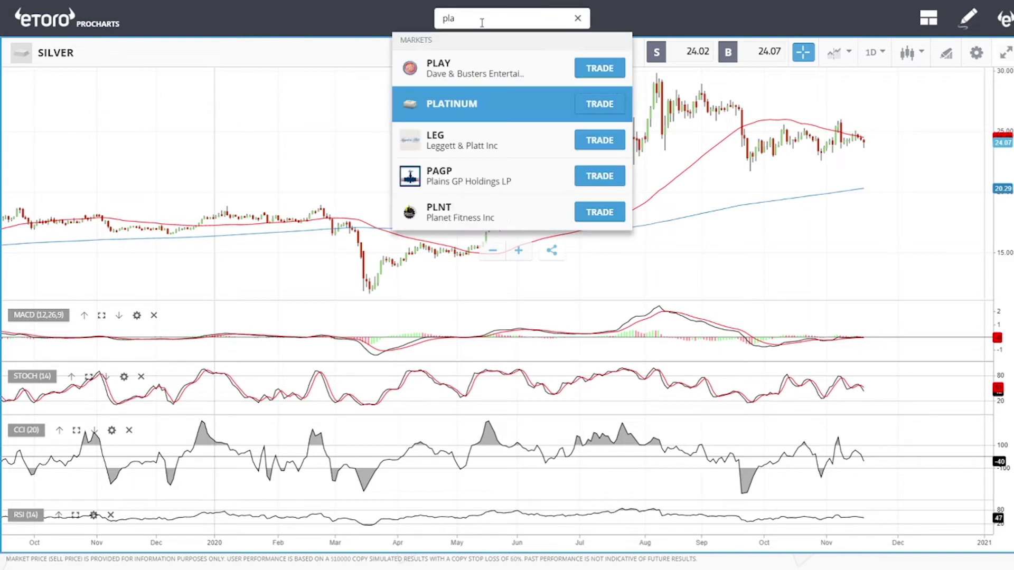
pyautogui.click(468, 112)
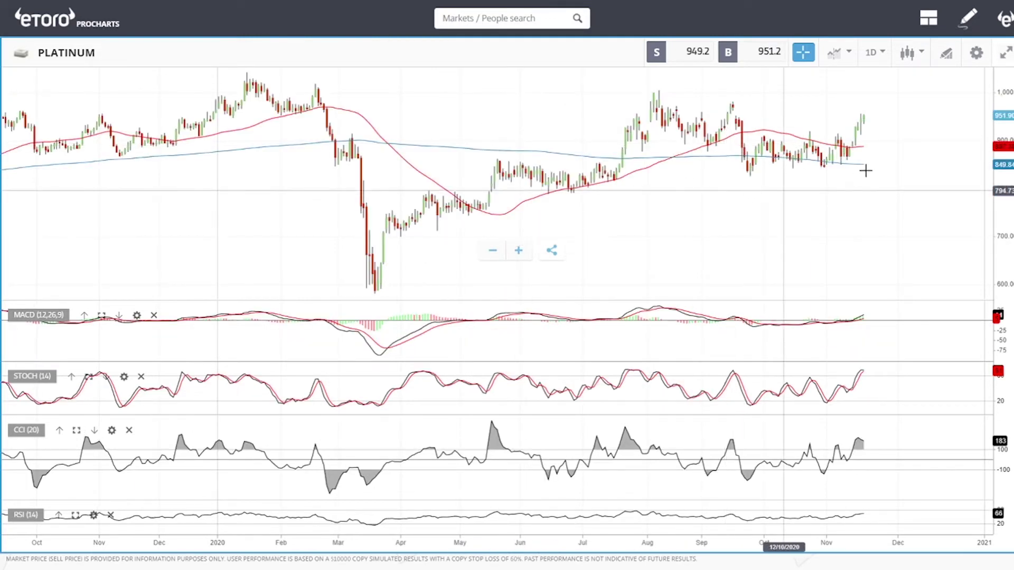
pyautogui.scroll(3, 892, 145)
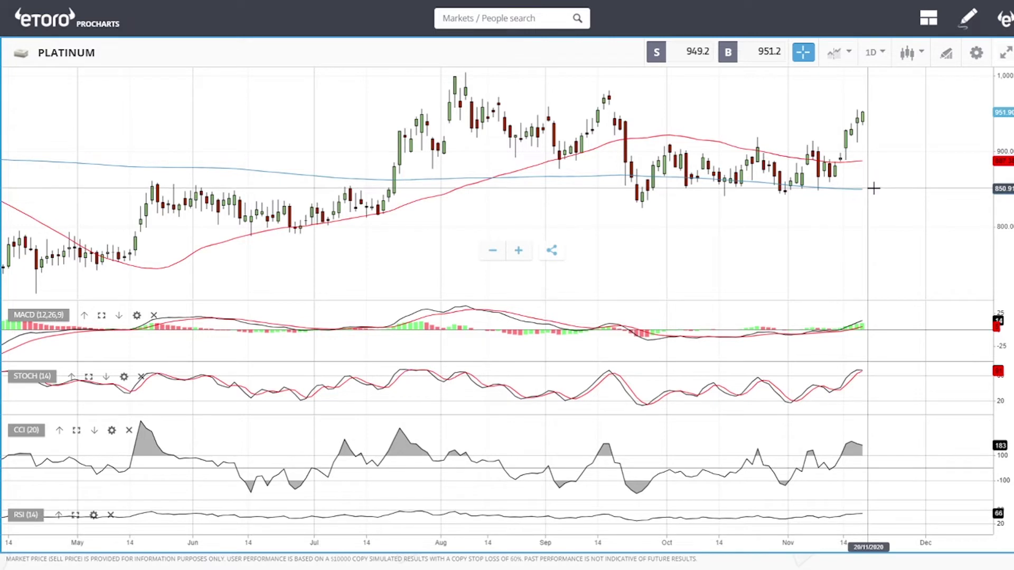
pyautogui.scroll(-5, 898, 158)
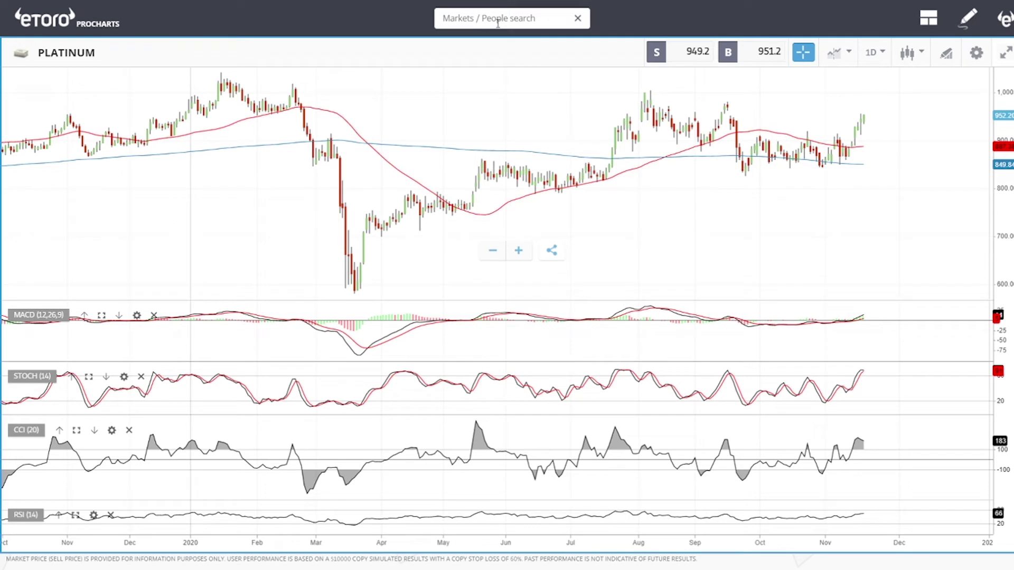
# Step: Open PALLADIUM from the search results and zoom in and out over recent months
pyautogui.write('al')
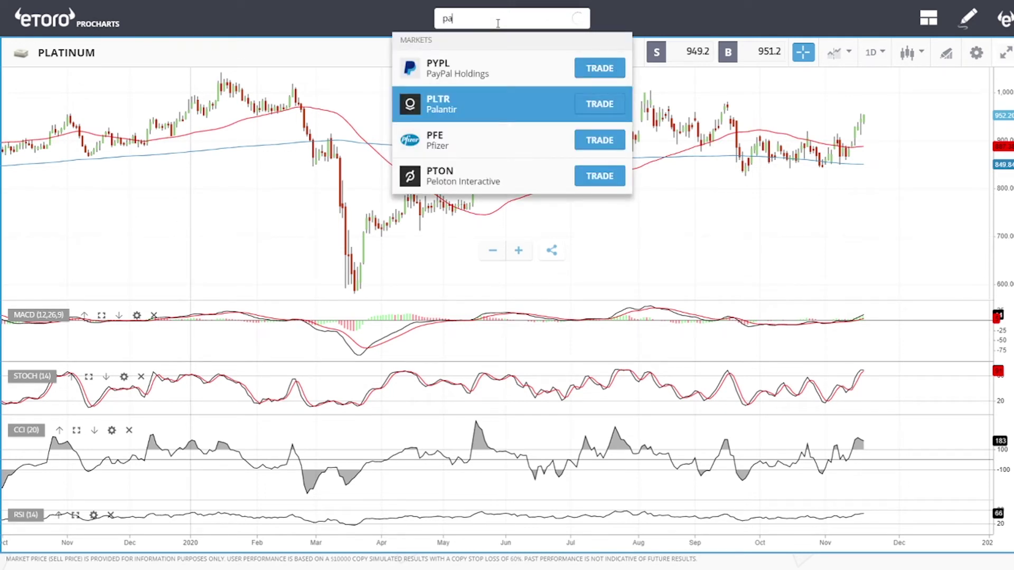
pyautogui.click(457, 164)
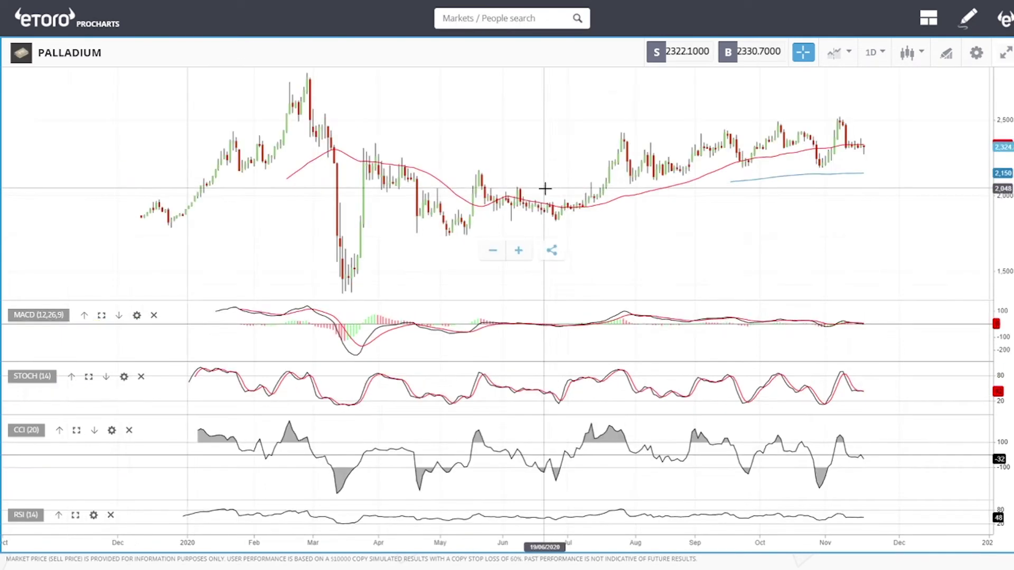
pyautogui.scroll(3, 917, 177)
pyautogui.scroll(2, 917, 177)
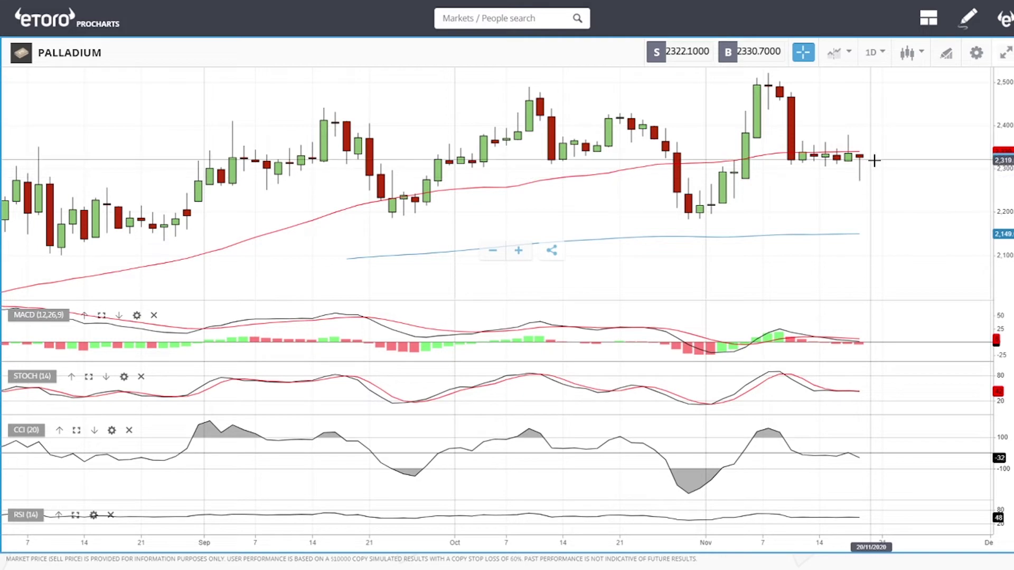
pyautogui.scroll(-3, 908, 332)
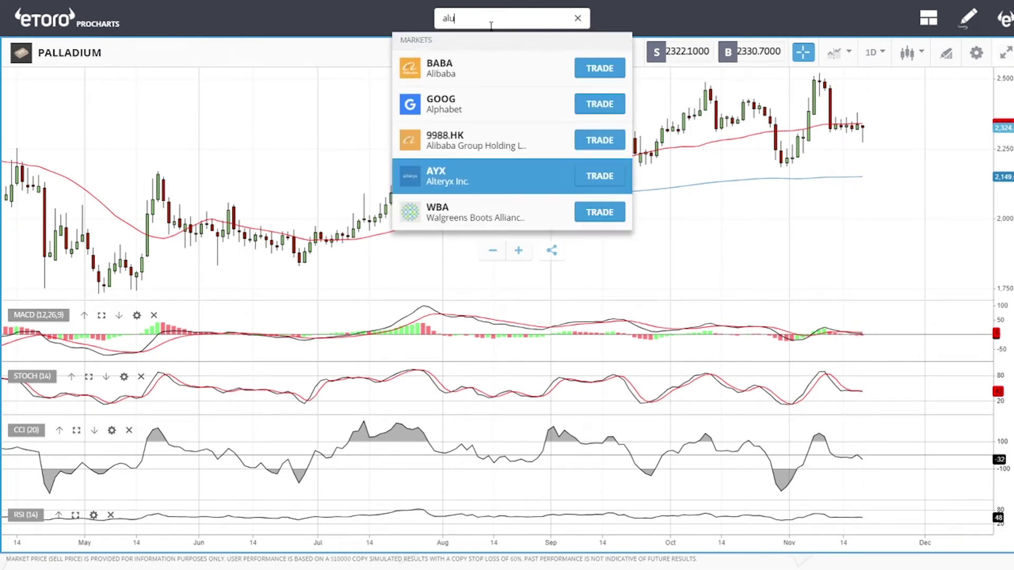
# Step: Open the ALUMINUM chart from the 'alu' search and zoom out
pyautogui.write('u')
pyautogui.click(496, 65)
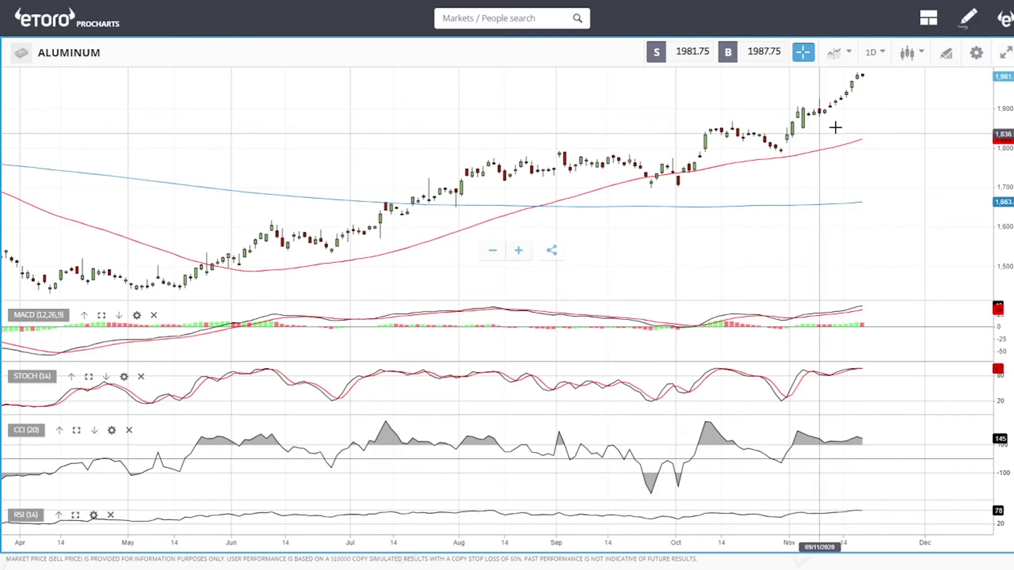
pyautogui.scroll(-5, 909, 153)
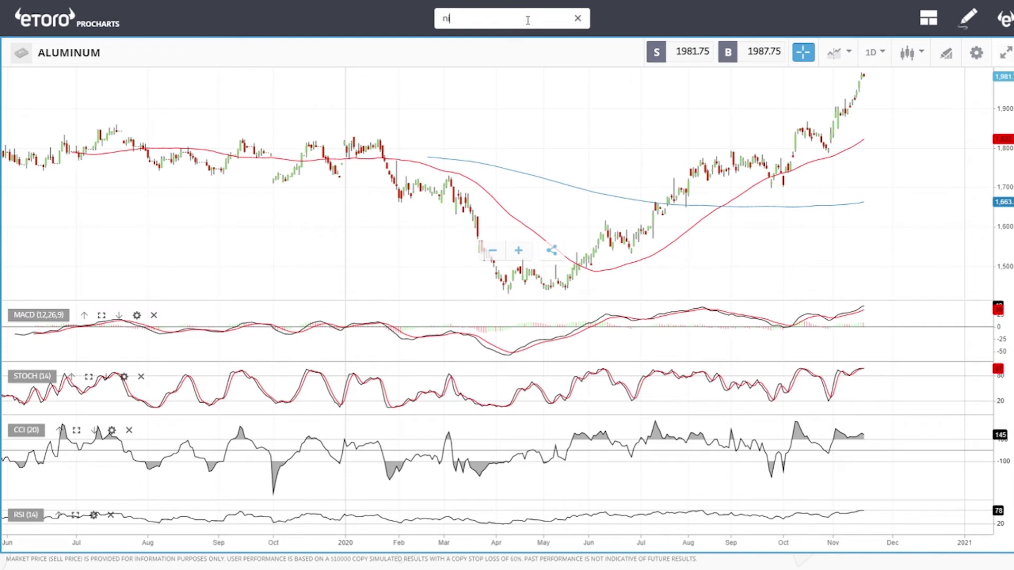
# Step: Switch to the NICKEL chart from the 'nic' search and zoom in and out
pyautogui.write('c')
pyautogui.click(470, 139)
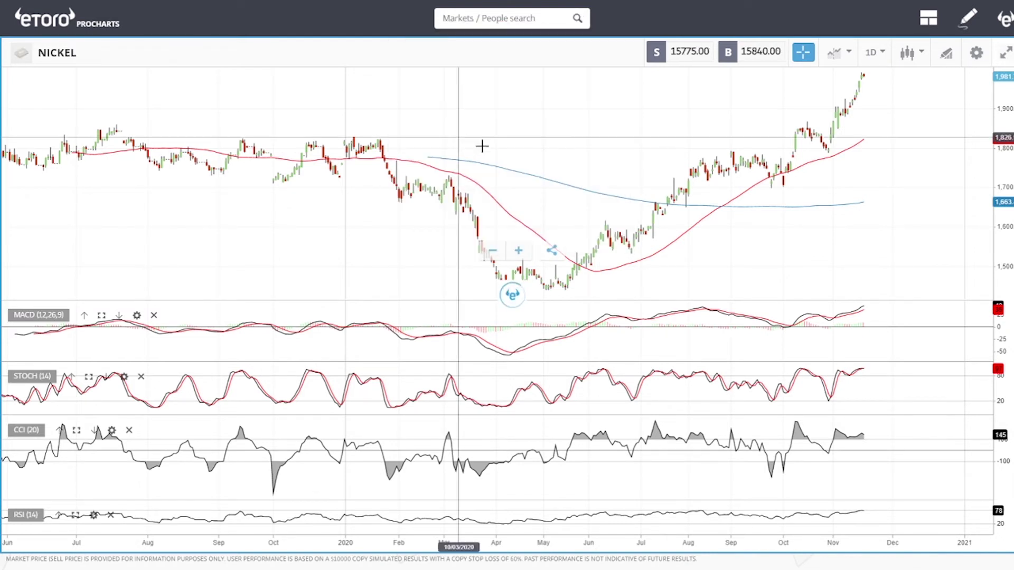
pyautogui.scroll(5, 901, 166)
pyautogui.scroll(-5, 901, 167)
# Step: Draw a Line from the NICKEL March low to near late December and zoom to check it
pyautogui.click(950, 59)
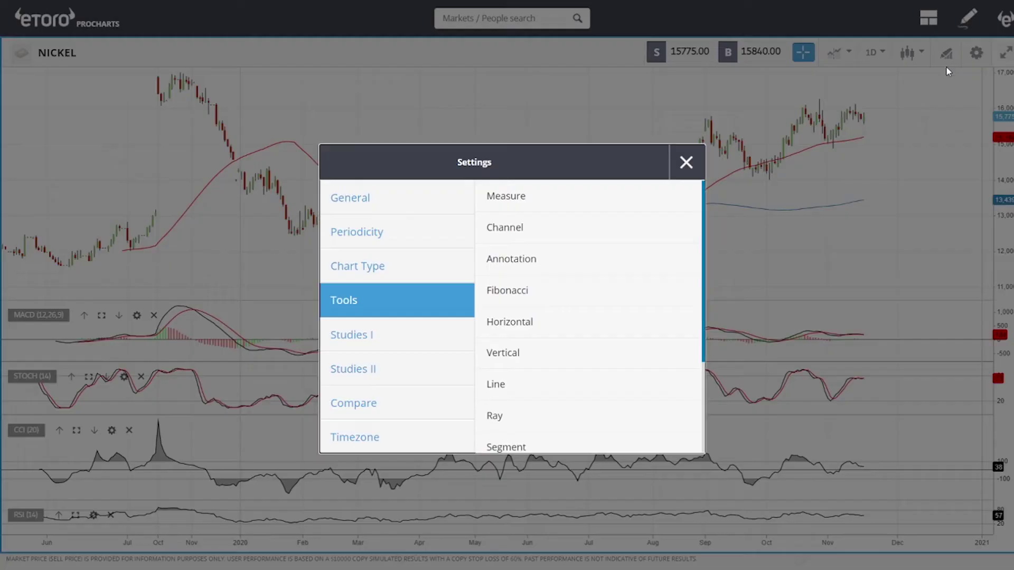
pyautogui.click(539, 332)
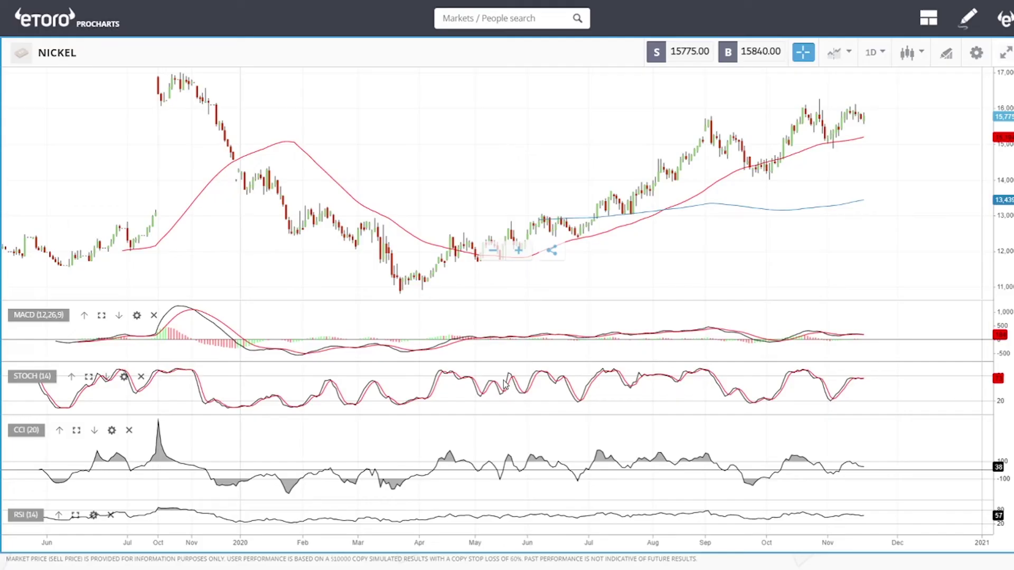
pyautogui.click(423, 291)
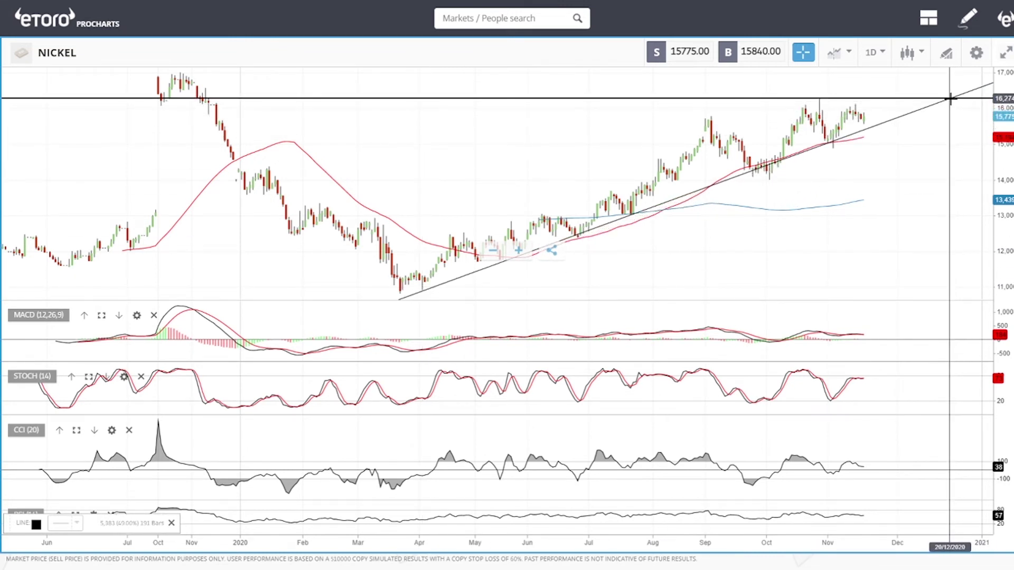
pyautogui.click(950, 99)
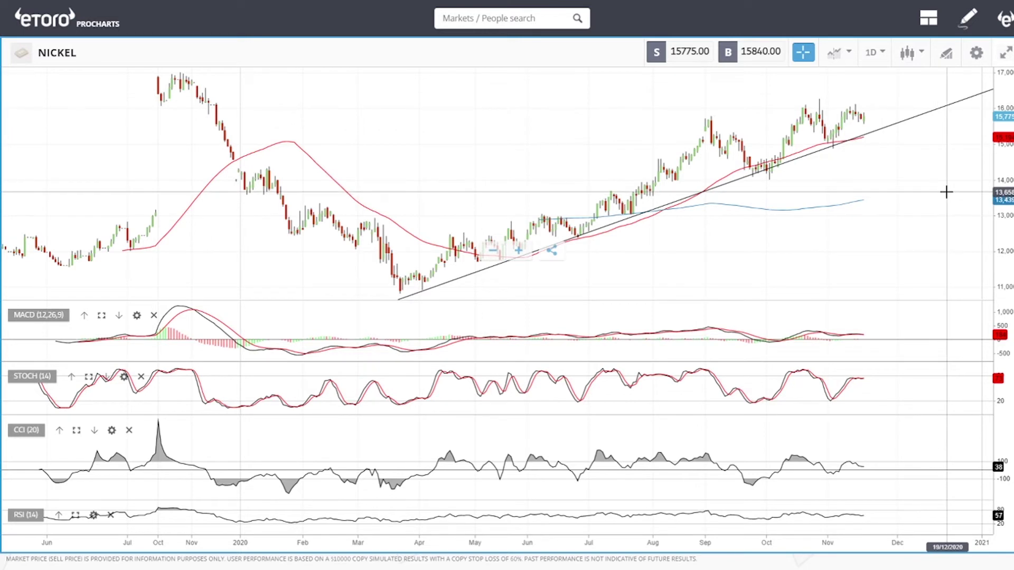
pyautogui.scroll(3, 946, 192)
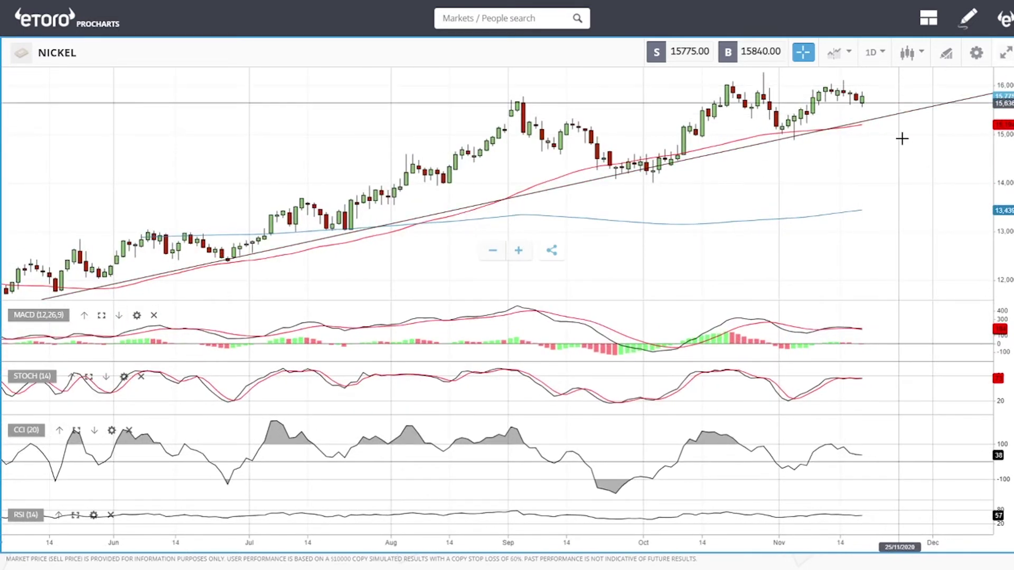
pyautogui.scroll(-3, 905, 148)
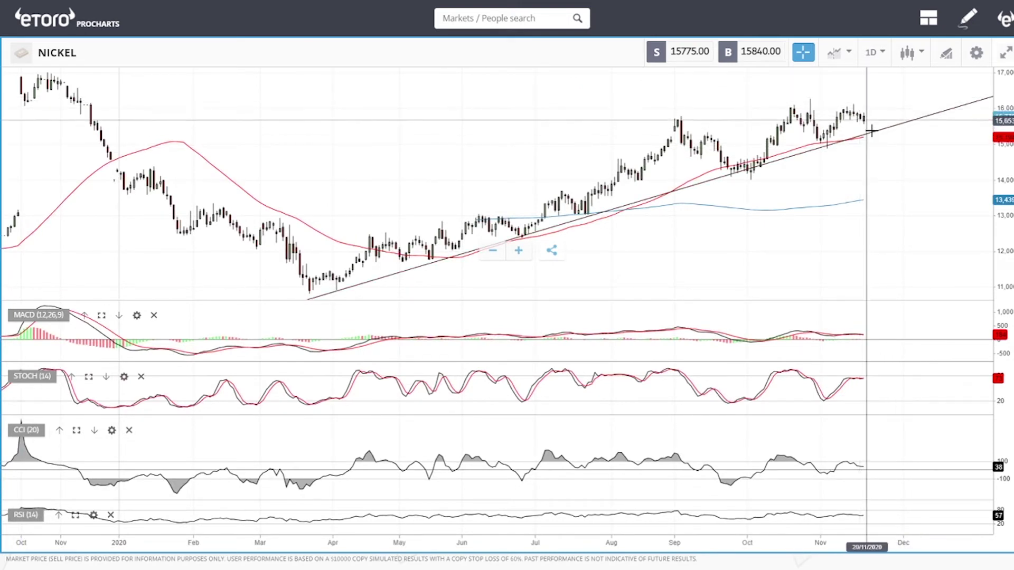
pyautogui.moveTo(871, 130)
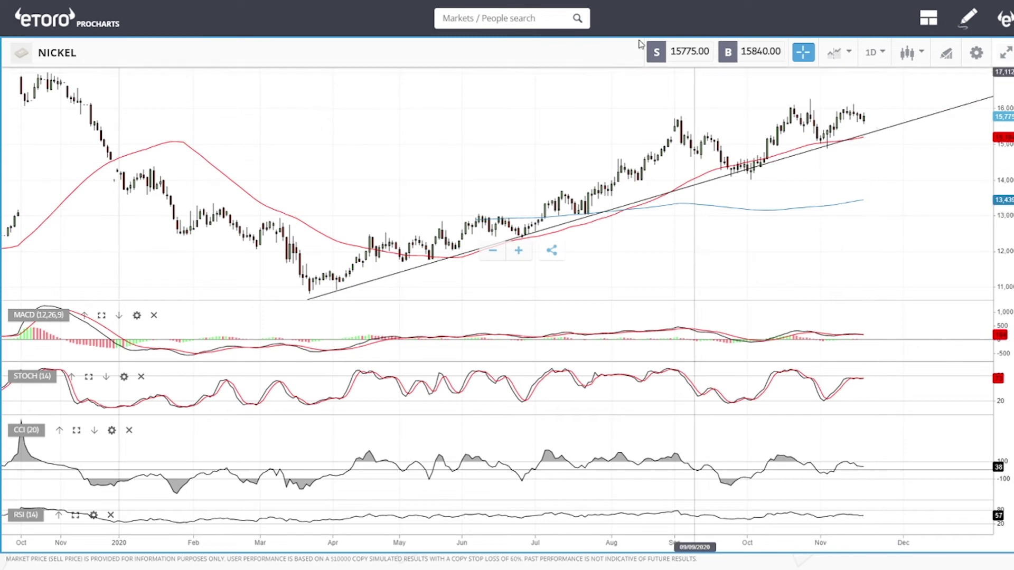
# Step: Search 'sug', load the SUGAR daily chart, and zoom in on the candles
pyautogui.write('sug')
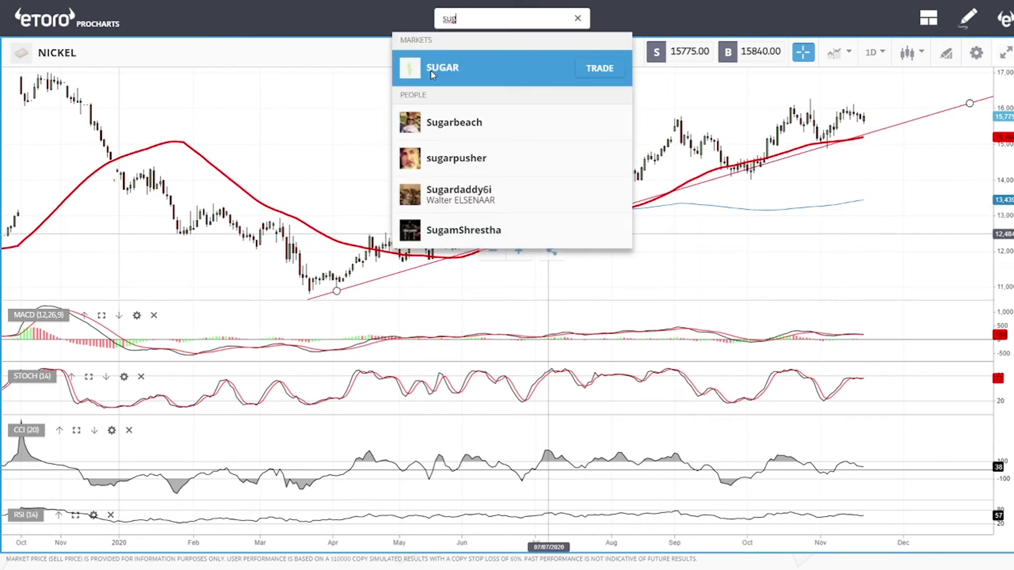
pyautogui.click(459, 68)
pyautogui.scroll(3, 879, 192)
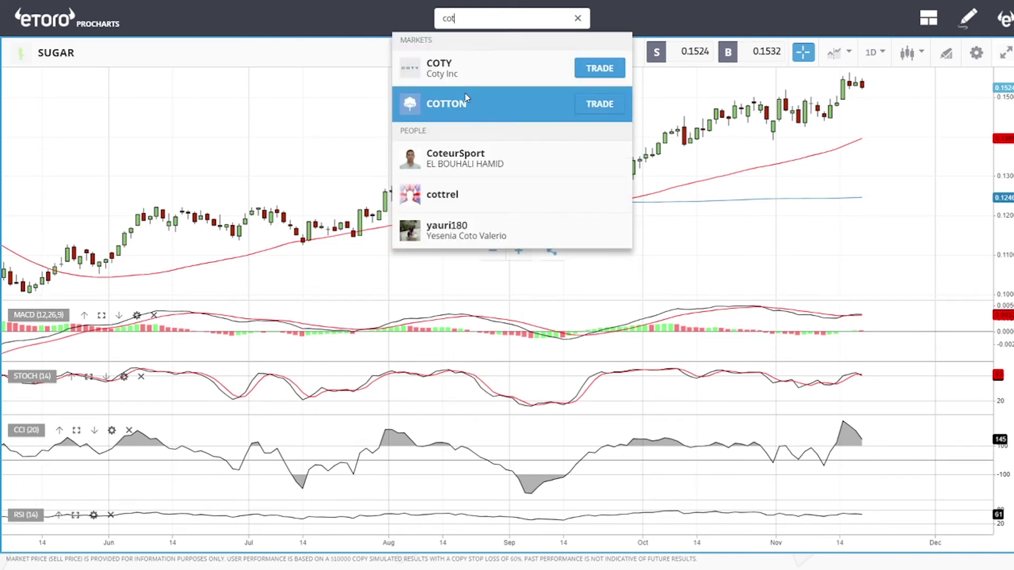
# Step: Load COTTON from the Markets results and zoom the daily chart out
pyautogui.click(485, 103)
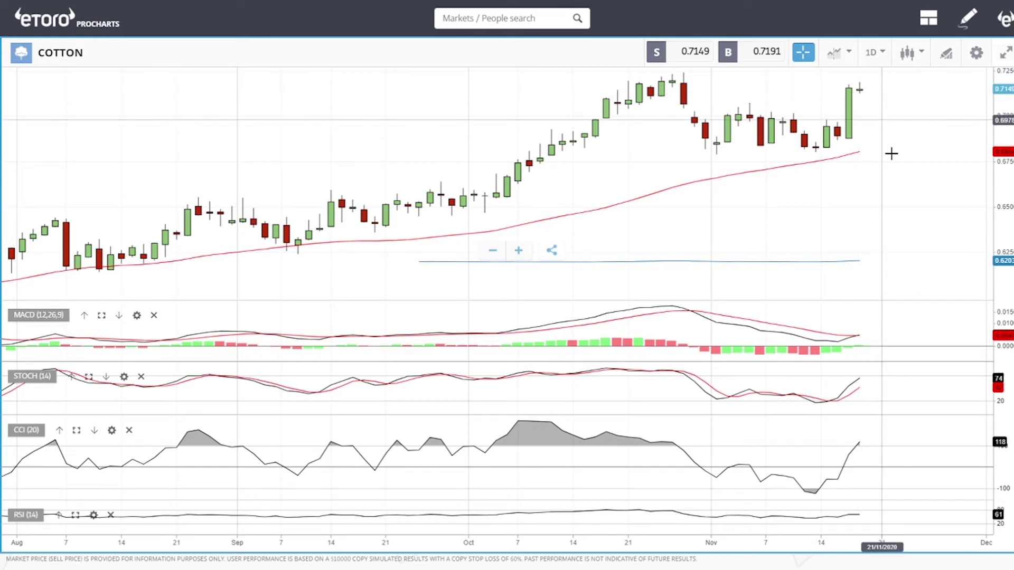
pyautogui.scroll(-3, 890, 153)
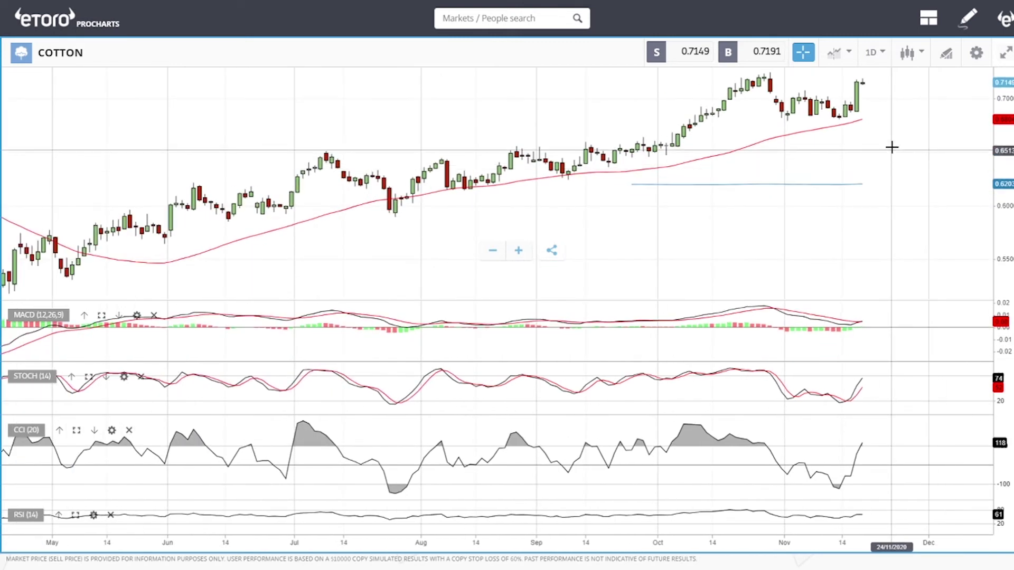